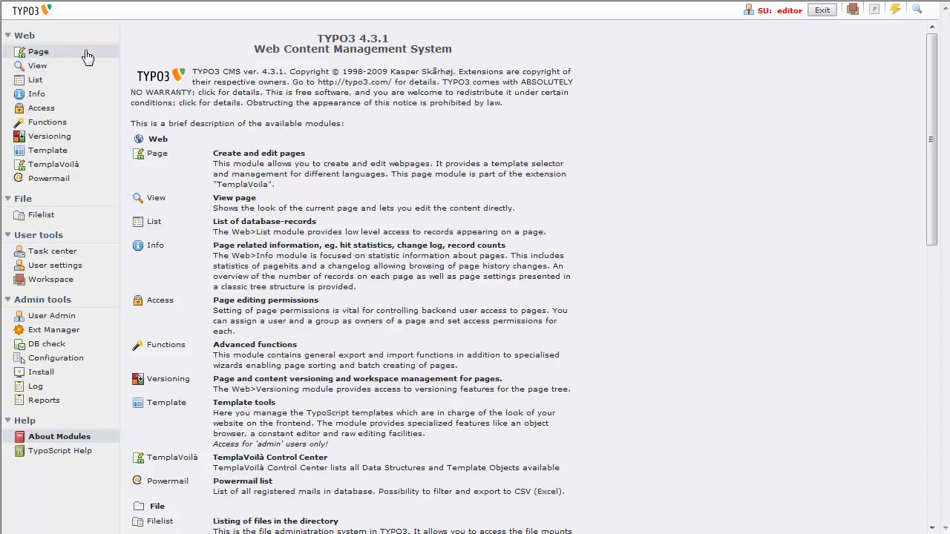
# - Open the Filelist module and display the fileadmin/images folder's 13 files (163 KB)
pyautogui.click(41, 215)
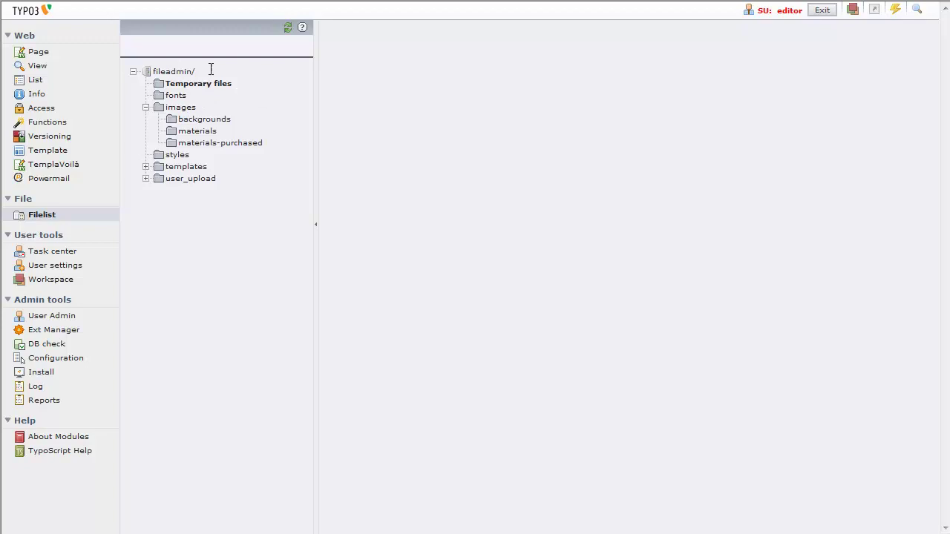
pyautogui.click(181, 109)
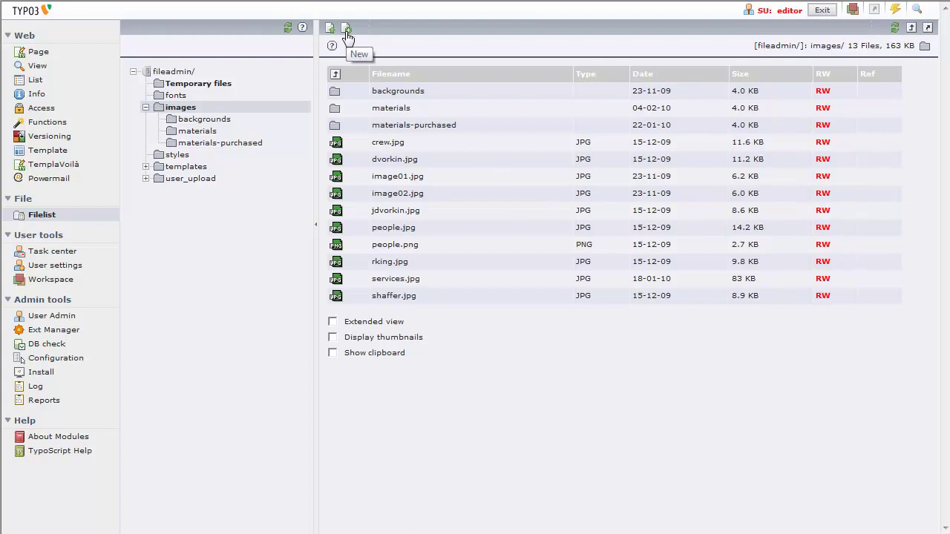
# - Add a new folder named 'Samples' inside images, raising the listing to 14 entries
pyautogui.click(347, 35)
pyautogui.click(364, 141)
pyautogui.write('Samples')
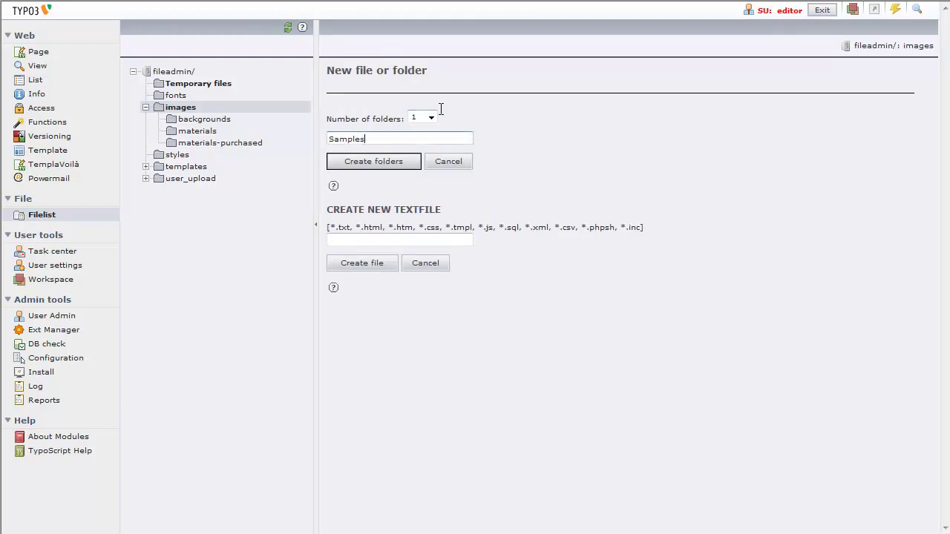
pyautogui.click(383, 163)
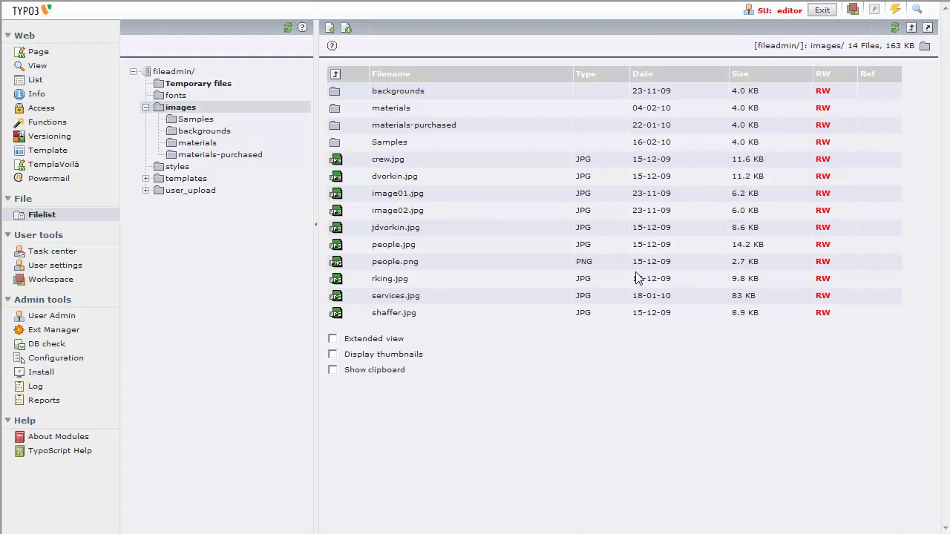
# - Open the empty Samples folder and bring up its File Upload dialog (20 MB limit)
pyautogui.click(392, 144)
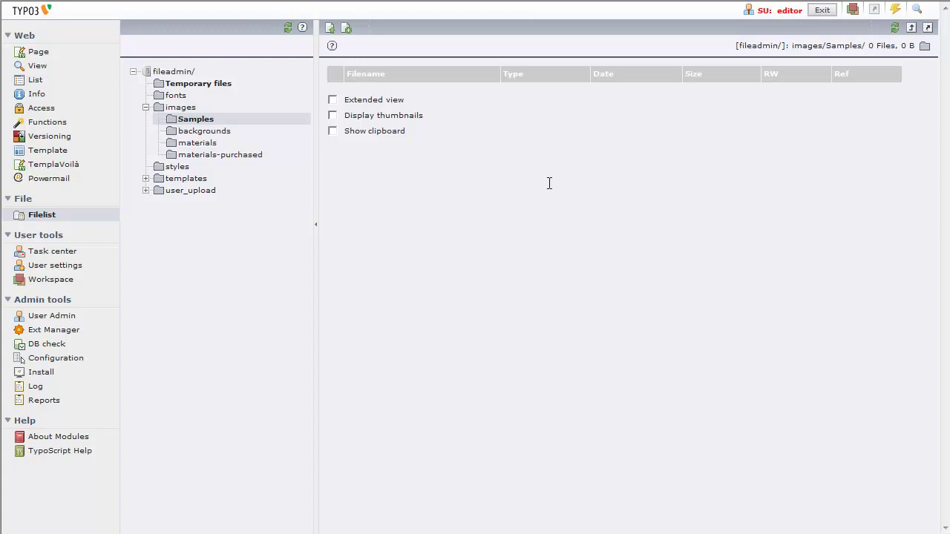
pyautogui.click(330, 34)
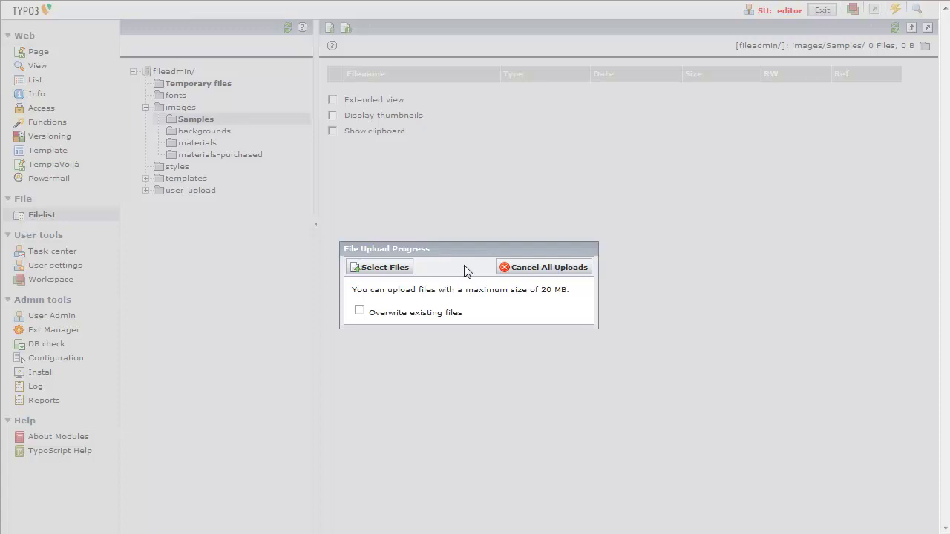
# - From delete-after-use, select chrome, firefox, General_Skyscraper, d027e2b2b5, homepage_pic, ie7 and RTEmagicC_BVML170_jpg
pyautogui.click(390, 269)
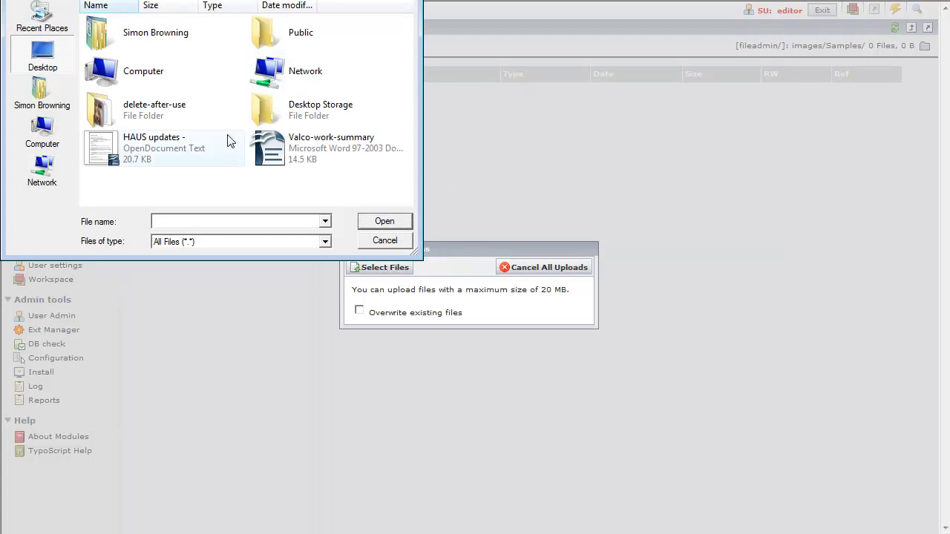
pyautogui.doubleClick(153, 117)
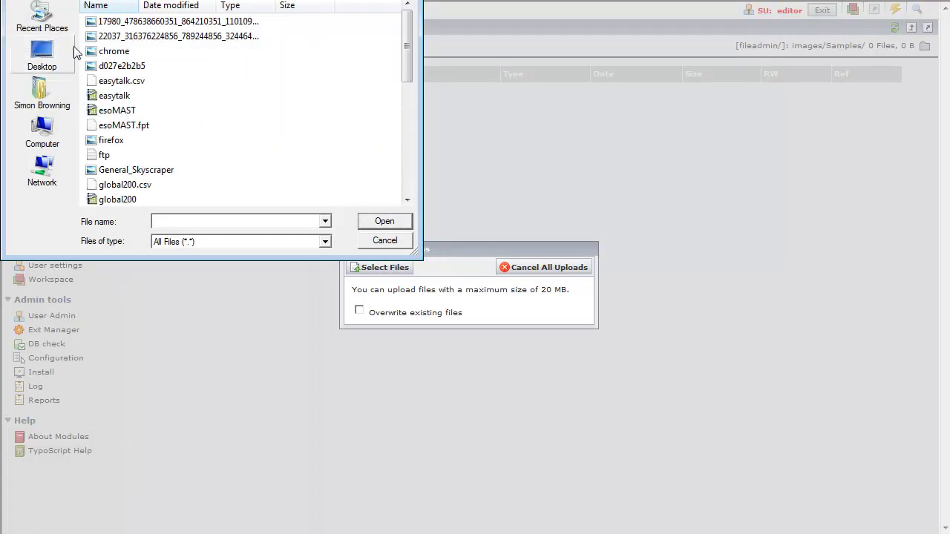
pyautogui.click(127, 53)
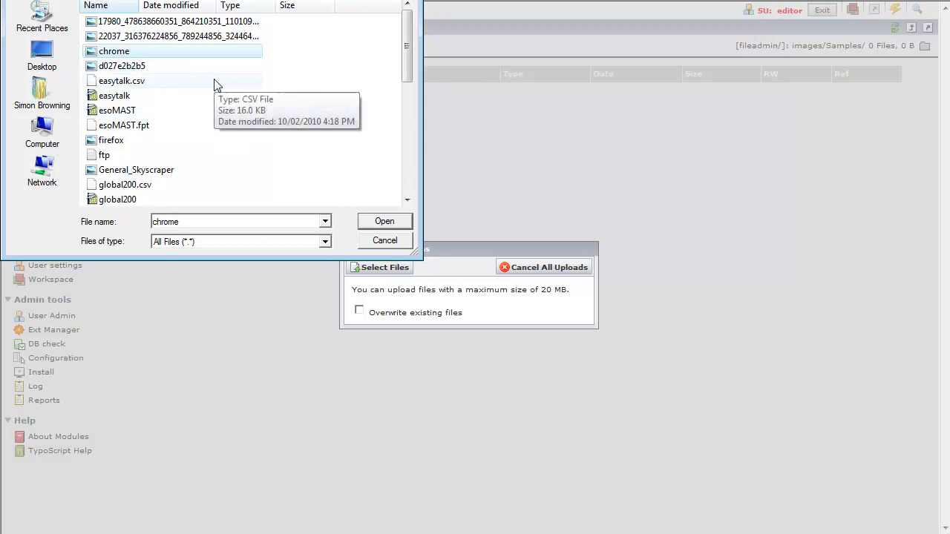
pyautogui.keyDown('ctrl'); pyautogui.click(117, 142); pyautogui.keyUp('ctrl')
pyautogui.keyDown('ctrl'); pyautogui.click(142, 170); pyautogui.keyUp('ctrl')
pyautogui.keyDown('ctrl'); pyautogui.click(124, 68); pyautogui.keyUp('ctrl')
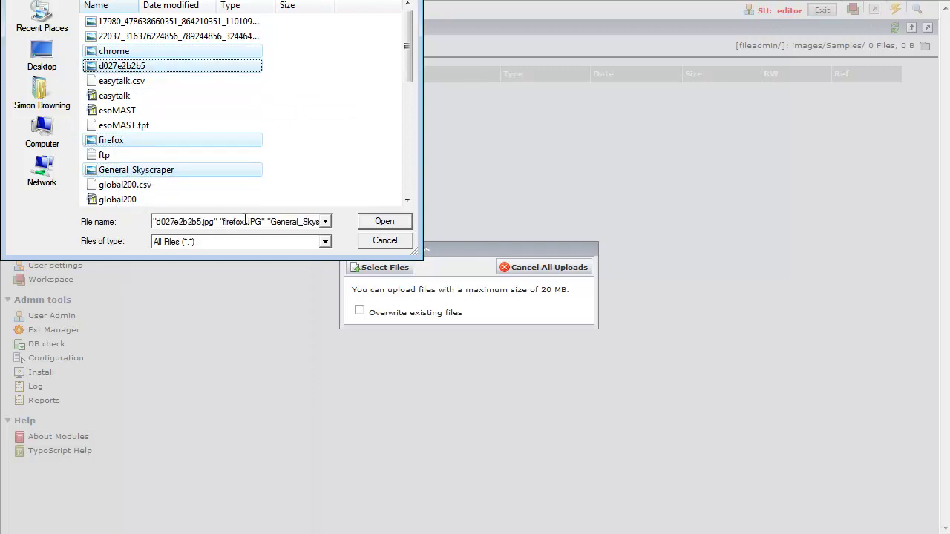
pyautogui.scroll(-6, 257, 156)
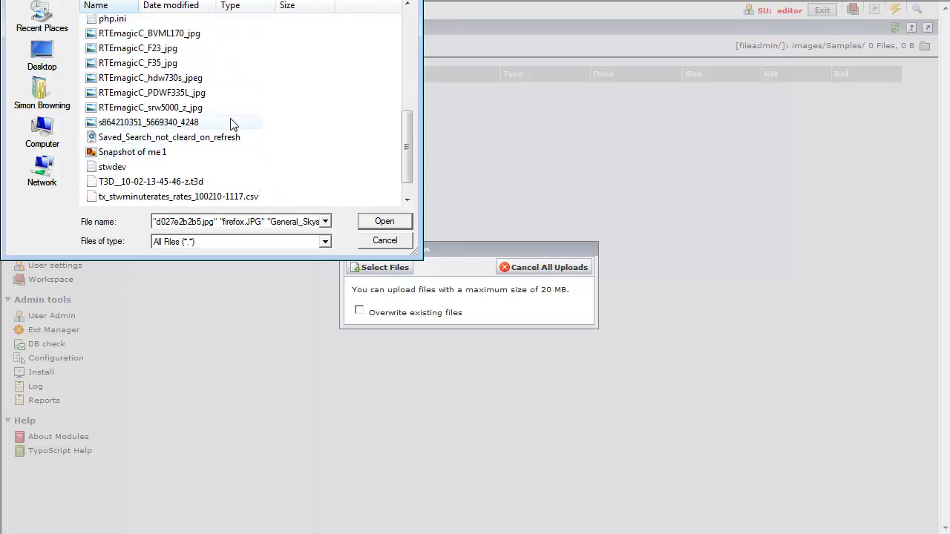
pyautogui.scroll(3, 224, 115)
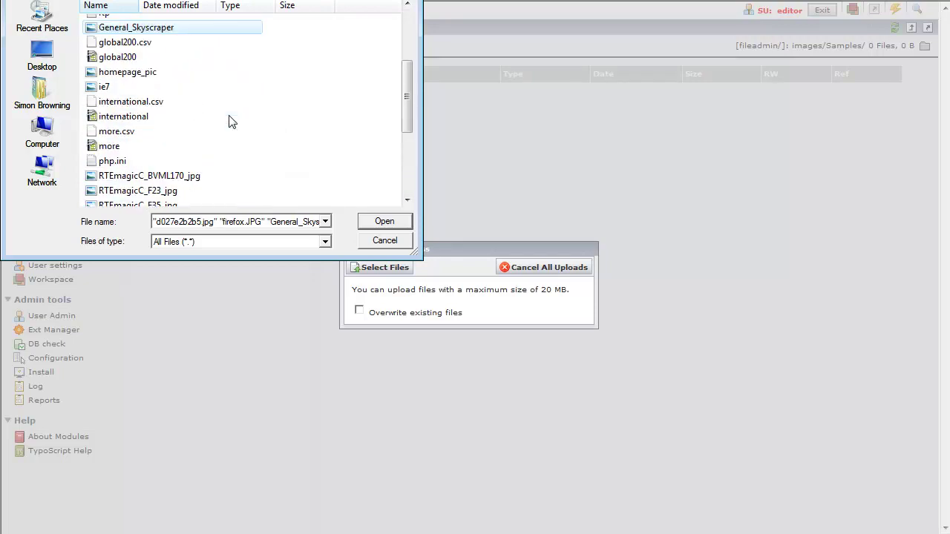
pyautogui.keyDown('ctrl'); pyautogui.click(127, 72); pyautogui.keyUp('ctrl')
pyautogui.keyDown('ctrl'); pyautogui.click(115, 87); pyautogui.keyUp('ctrl')
pyautogui.keyDown('ctrl'); pyautogui.click(159, 176); pyautogui.keyUp('ctrl')
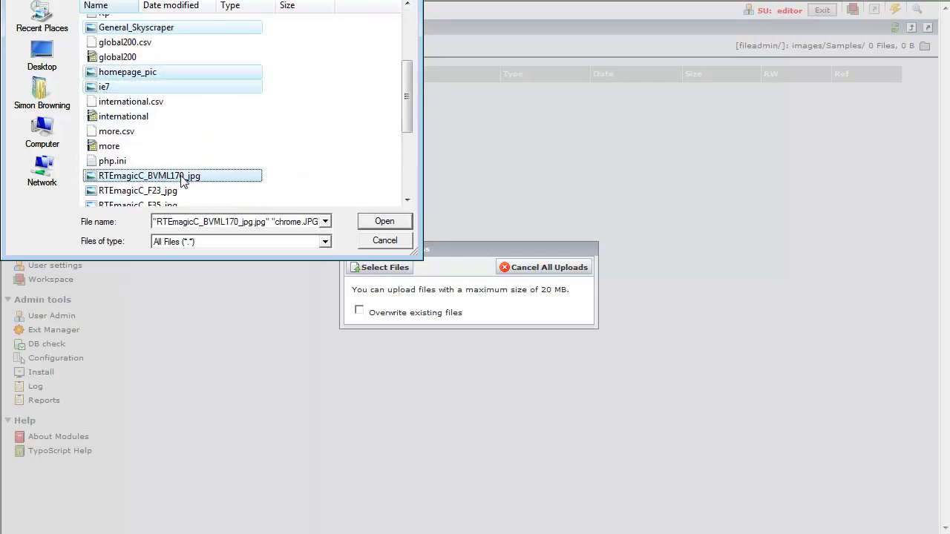
# - Upload the seven selected JPGs (704 KB total) into the Samples folder
pyautogui.click(380, 224)
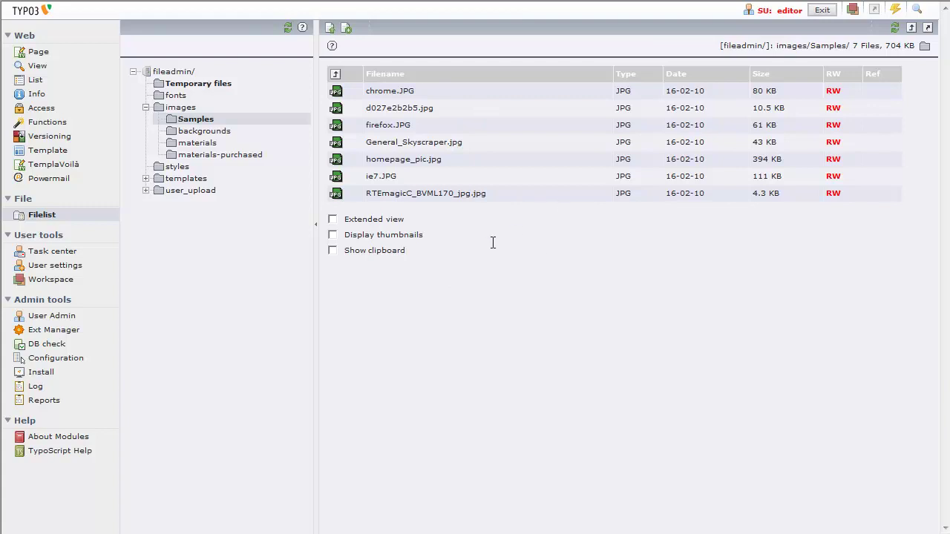
# - Turn on thumbnail display and switch the file clipboard to Clipboard #2
pyautogui.click(332, 236)
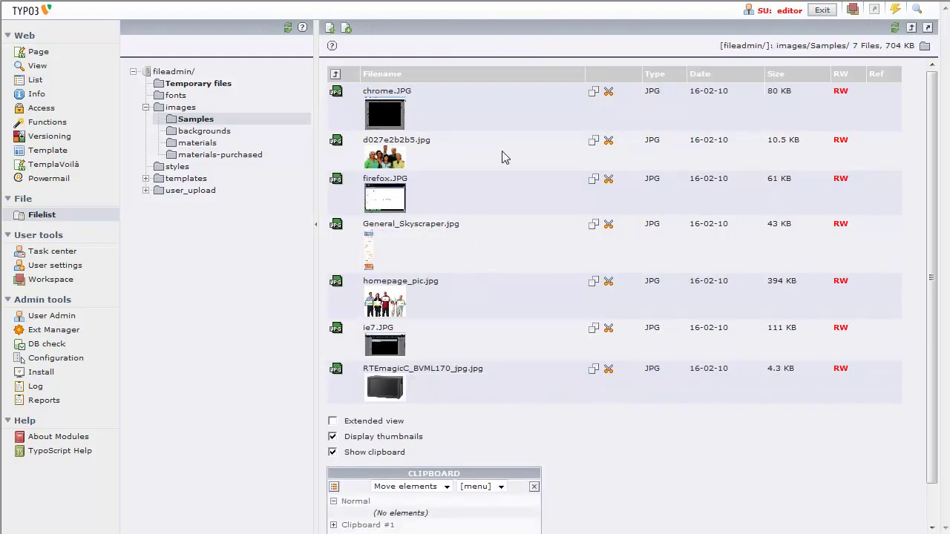
pyautogui.scroll(-1, 549, 371)
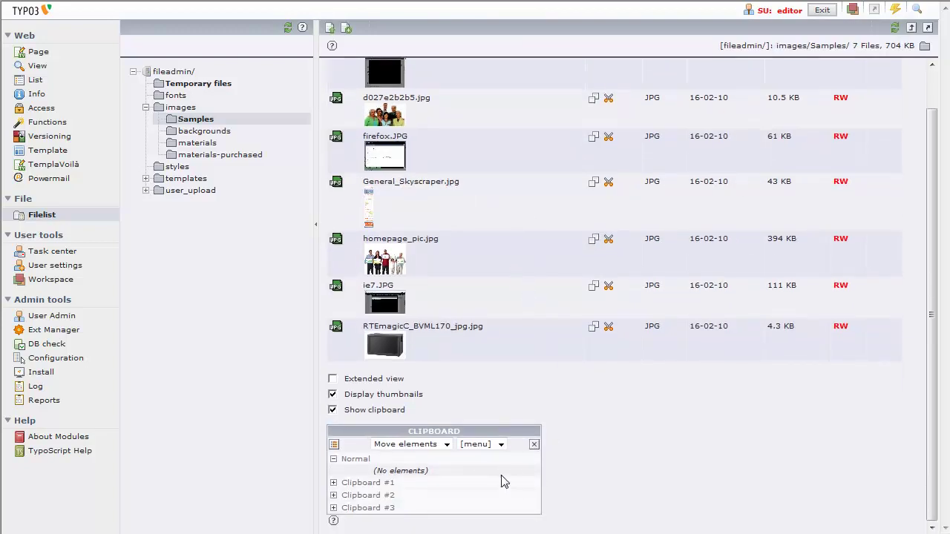
pyautogui.click(370, 497)
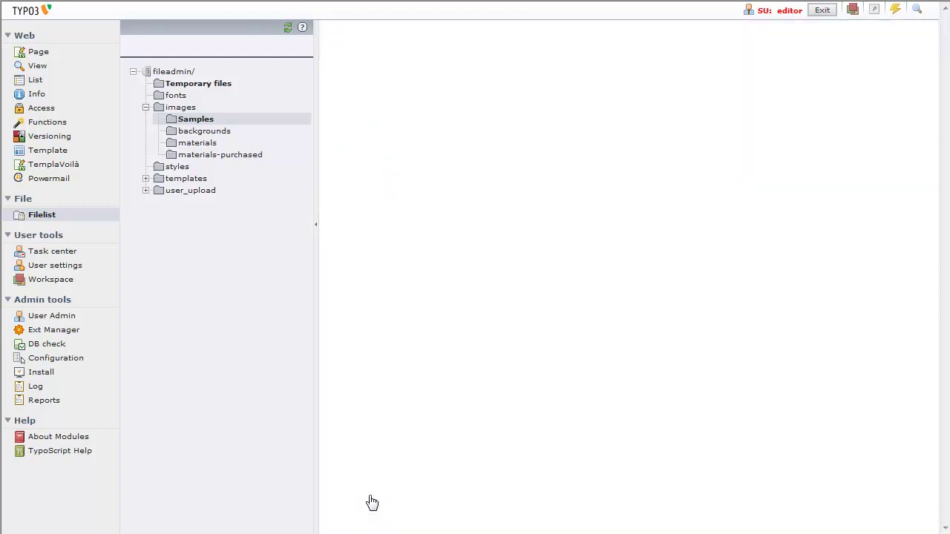
pyautogui.scroll(1, 543, 384)
pyautogui.scroll(1, 543, 384)
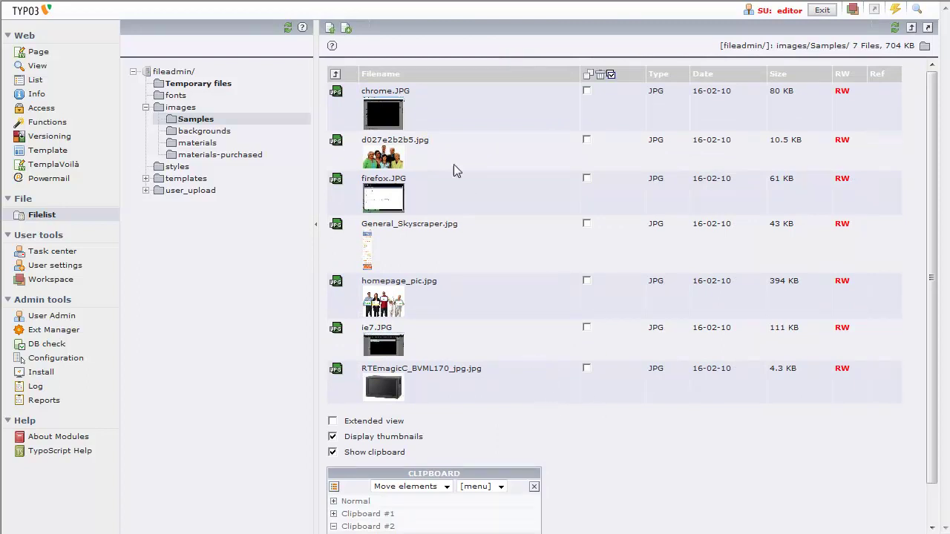
# - Delete General_Skyscraper.jpg via its context menu, leaving 6 files (661 KB)
pyautogui.click(337, 226)
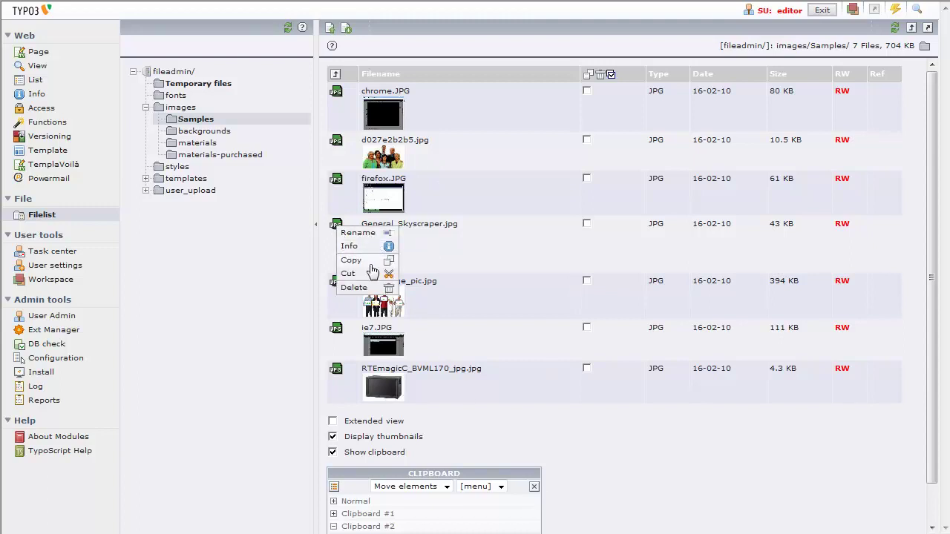
pyautogui.click(356, 289)
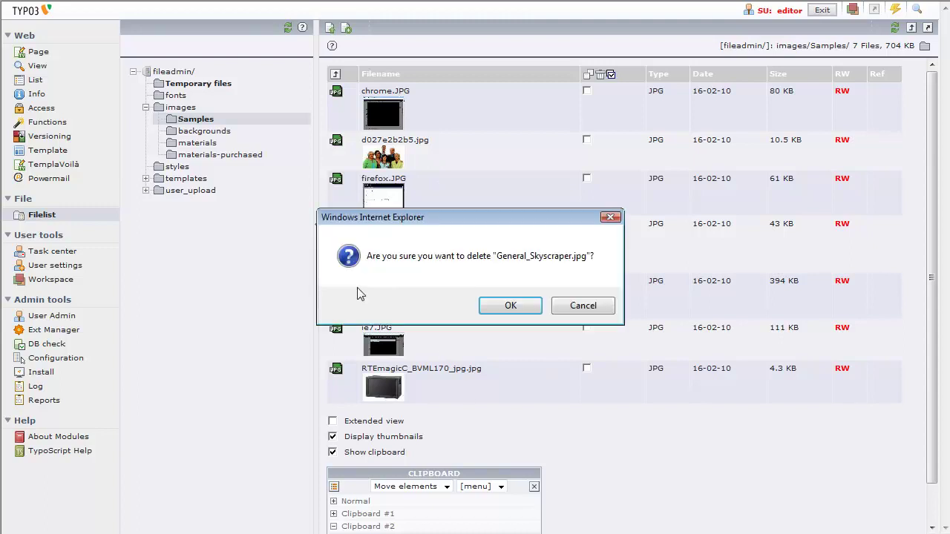
pyautogui.click(511, 306)
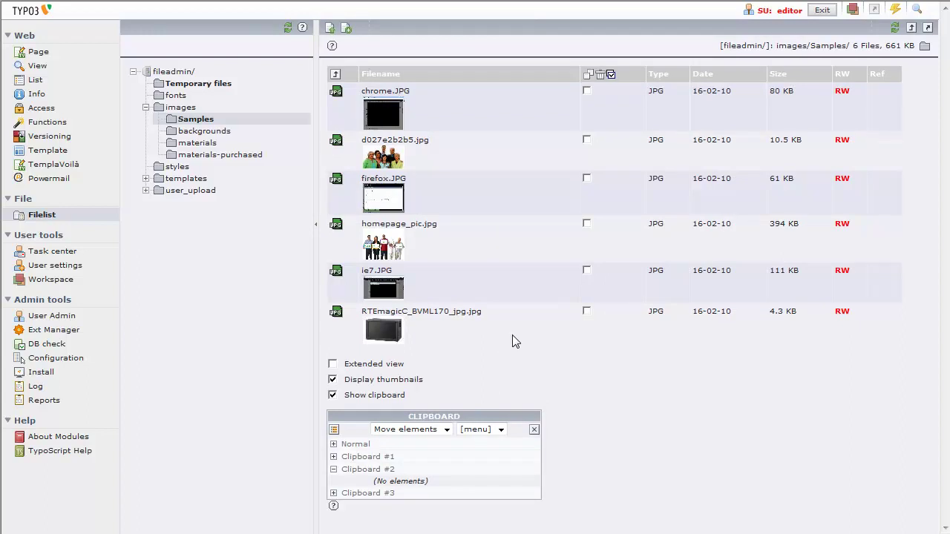
# - Mark homepage_pic.jpg, ie7.JPG and RTEmagicC_BVML170_jpg.jpg and bulk-delete them, leaving 3 files (152 KB)
pyautogui.click(586, 223)
pyautogui.click(586, 311)
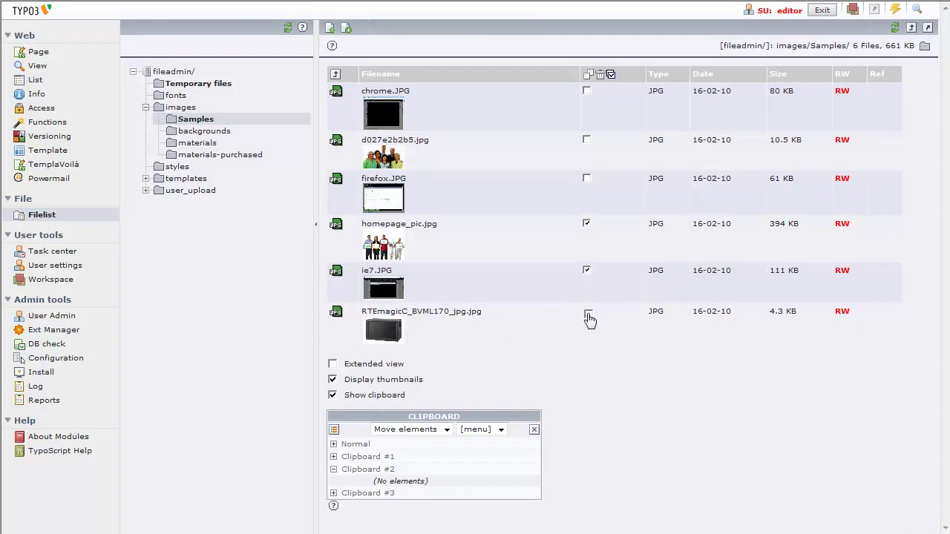
pyautogui.click(601, 76)
pyautogui.click(533, 304)
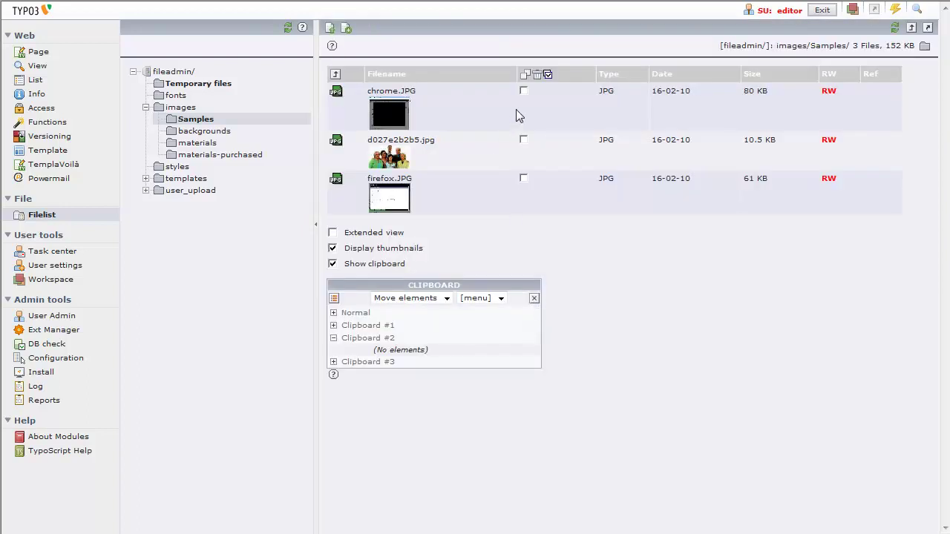